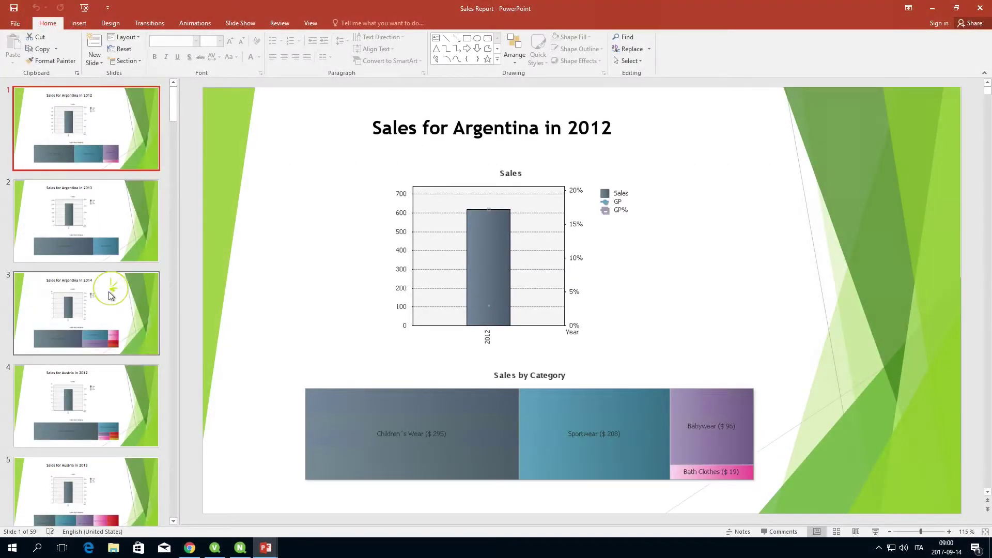
Browse the Argentina 2014, Austria 2012 and 2013, and France 2012 and 2013 slides
click(109, 294)
click(101, 412)
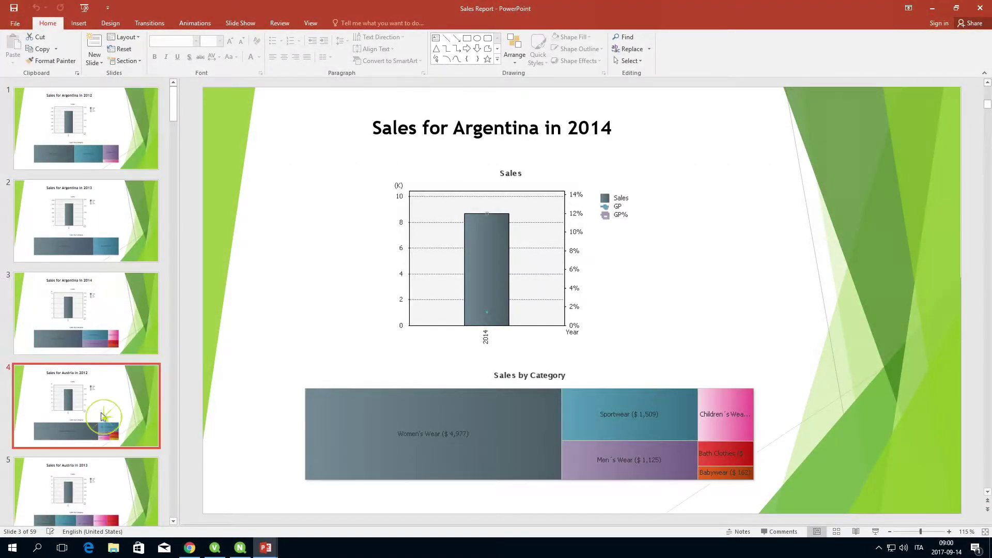
click(101, 493)
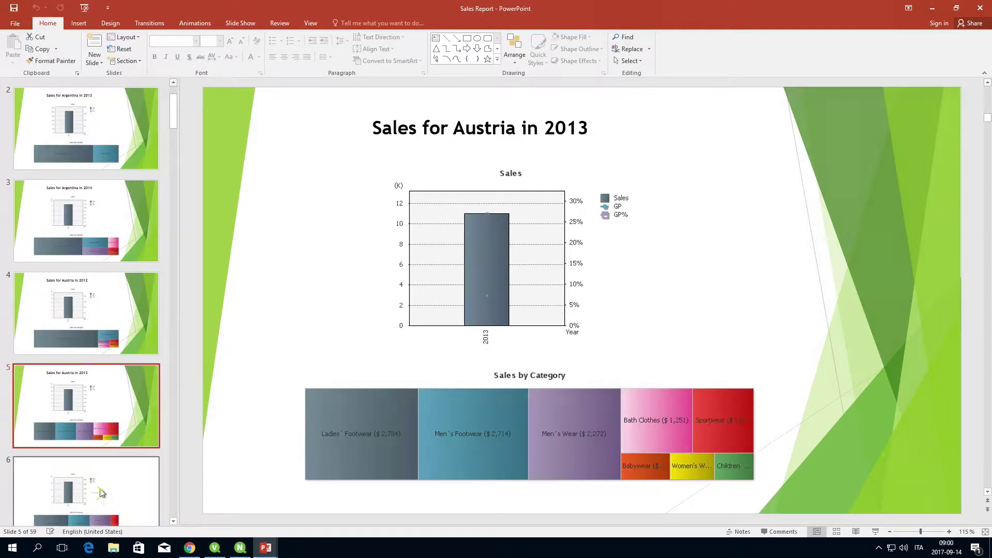
scroll(165, 171, down, 1)
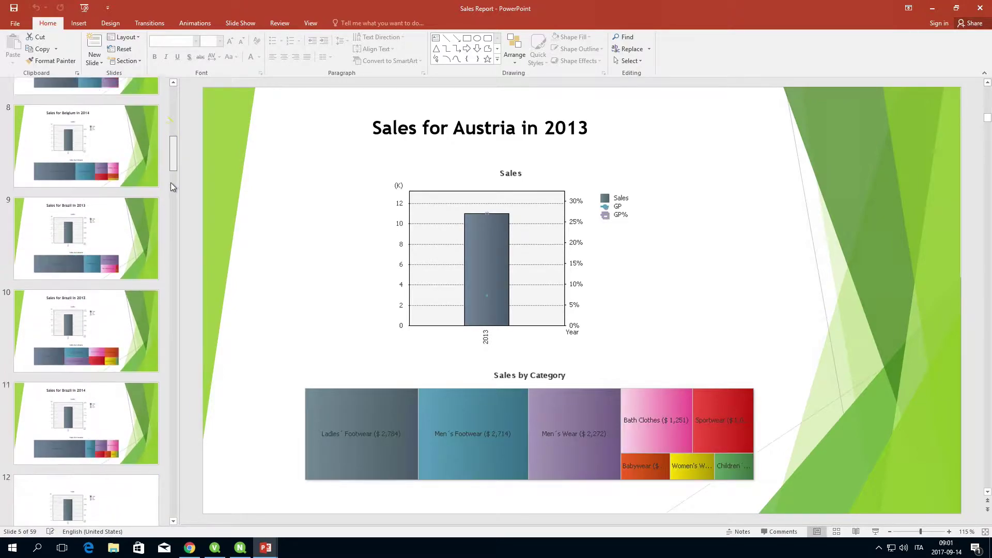
drag(172, 122, 173, 246)
click(138, 265)
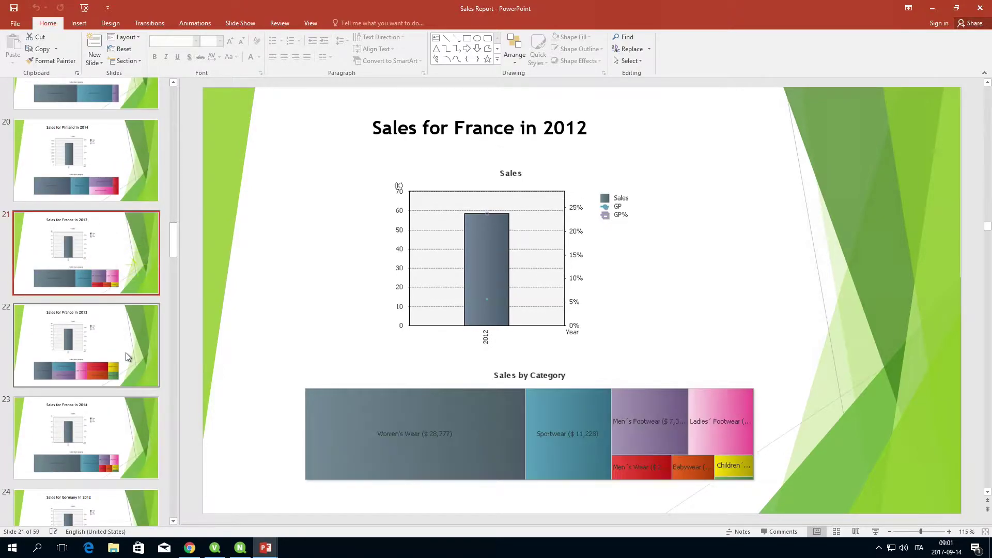
click(126, 353)
drag(173, 249, 184, 470)
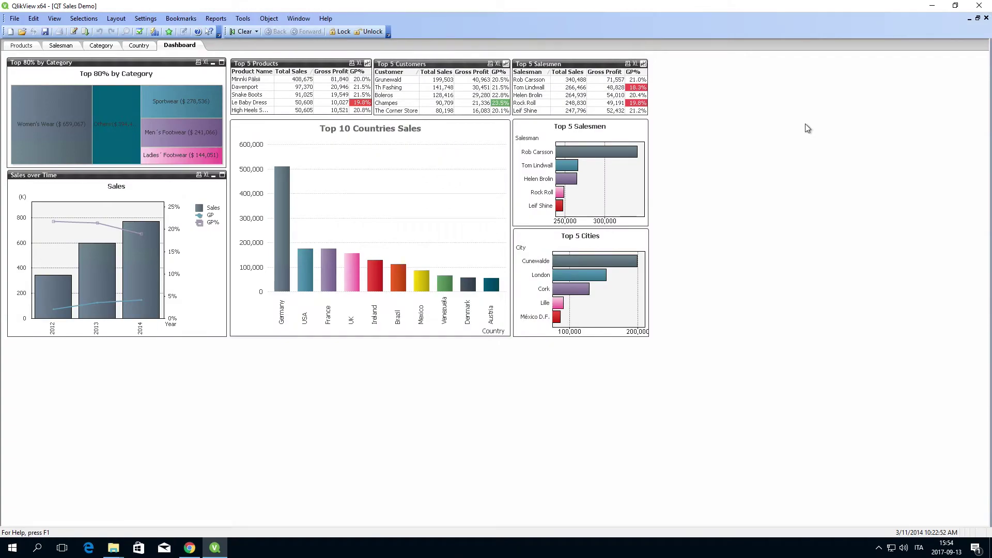
On the Country sheet, start a new Table Box sheet object from its context menu
click(138, 46)
right_click(141, 47)
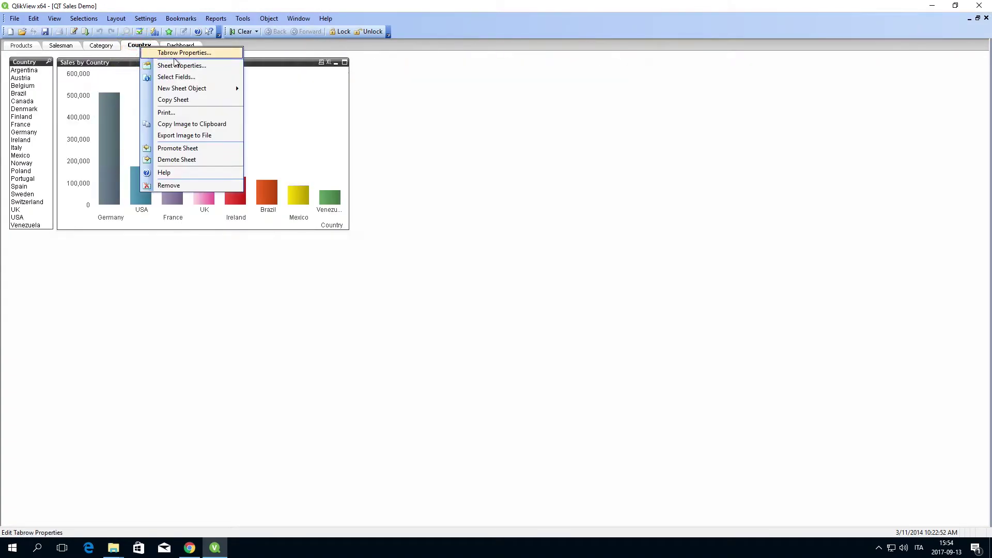
click(224, 87)
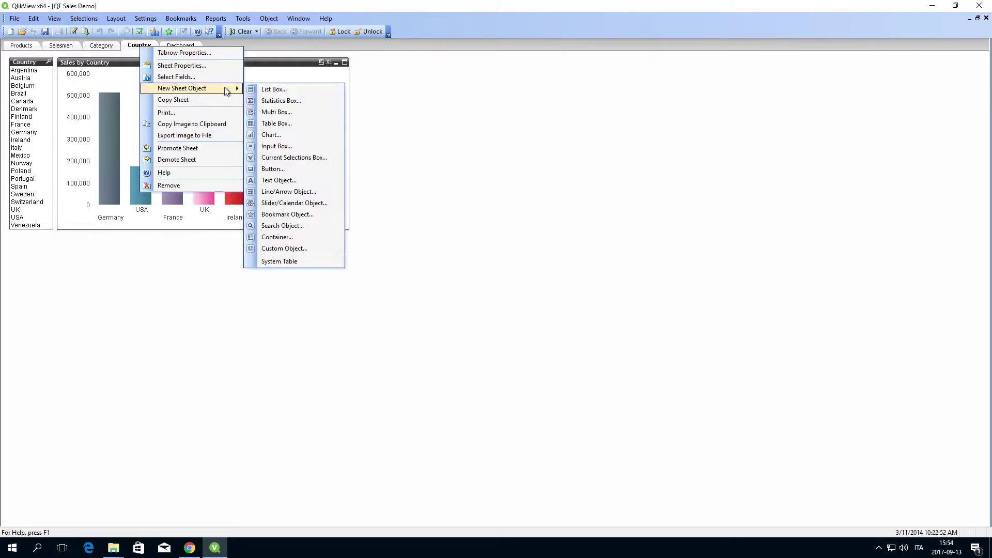
Add the Year and Country fields to the new table box
click(269, 131)
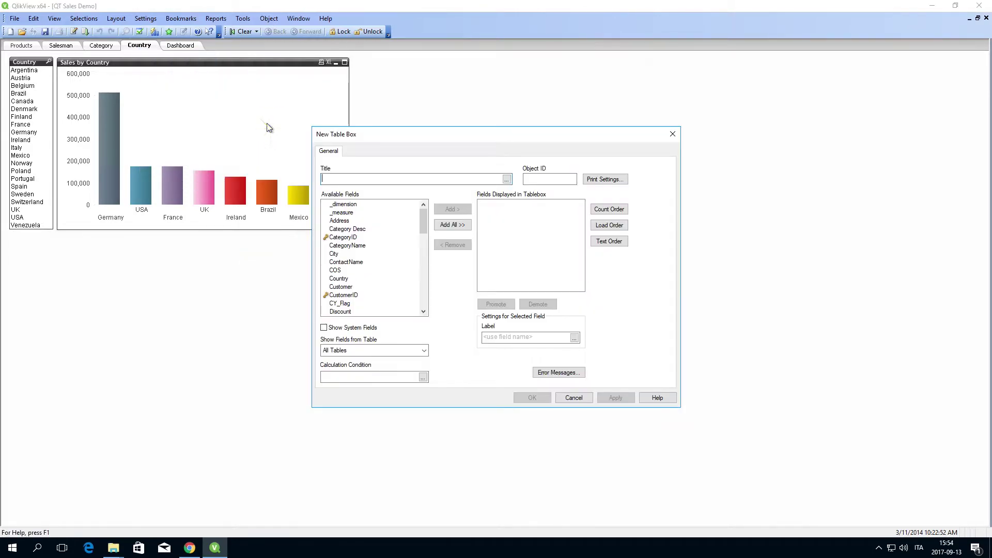
click(346, 229)
key(End)
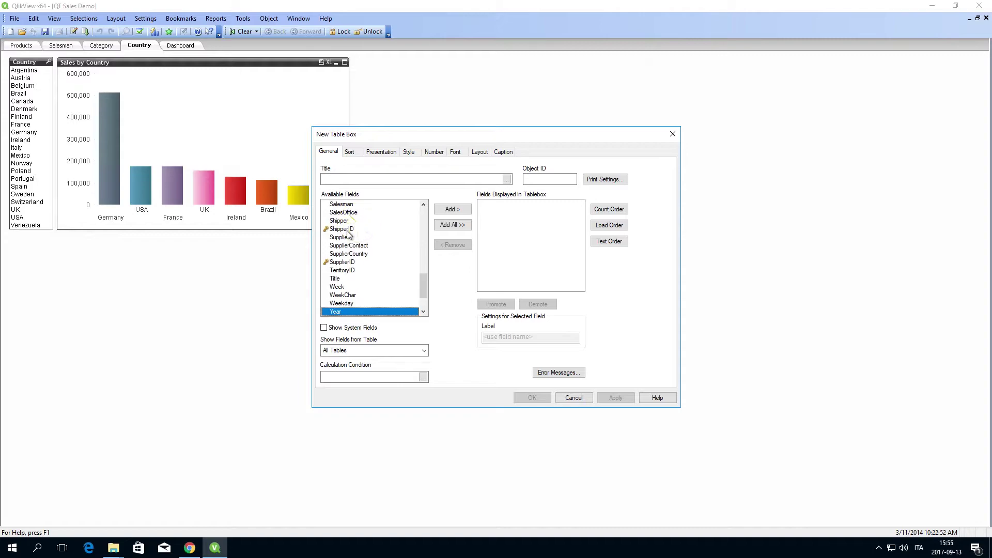
click(452, 209)
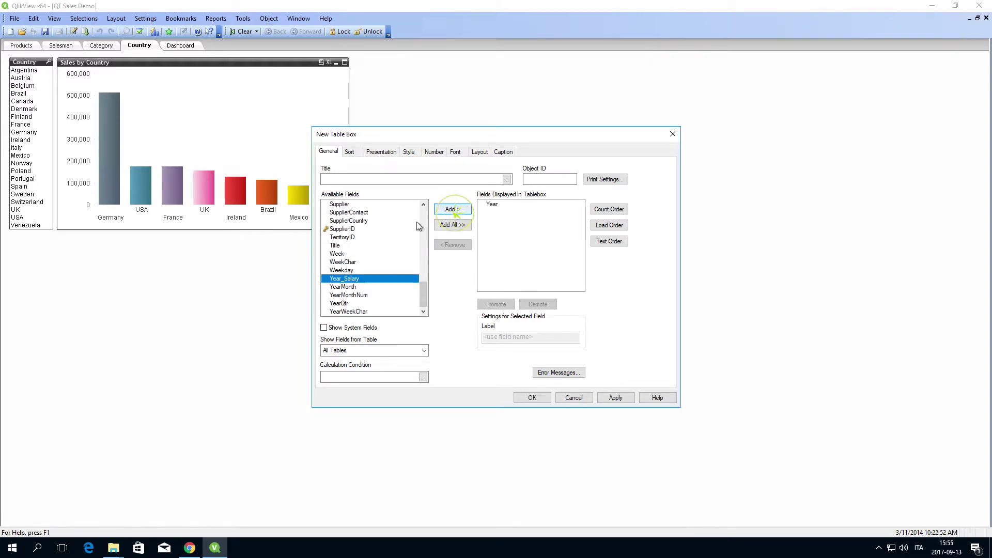
click(355, 255)
key(Home)
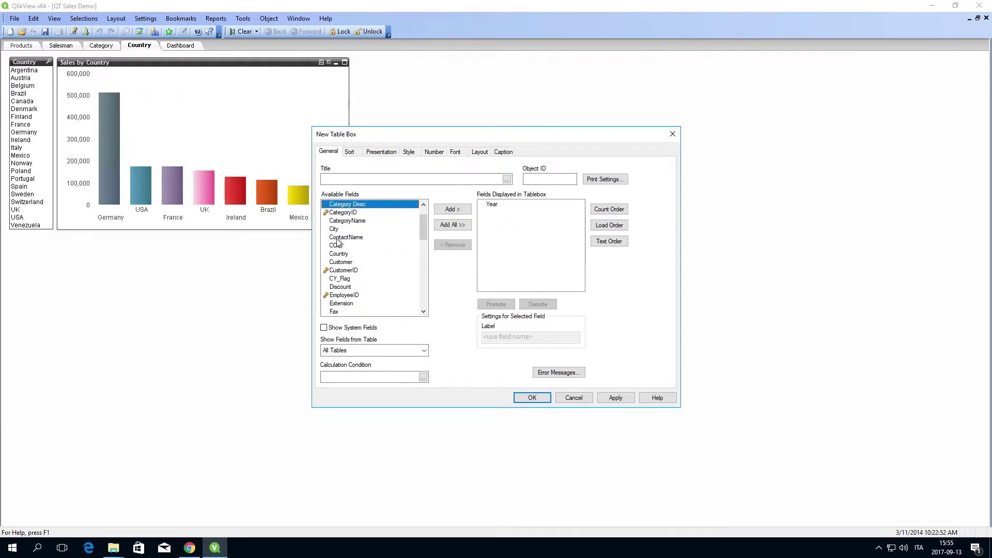
click(338, 255)
click(451, 209)
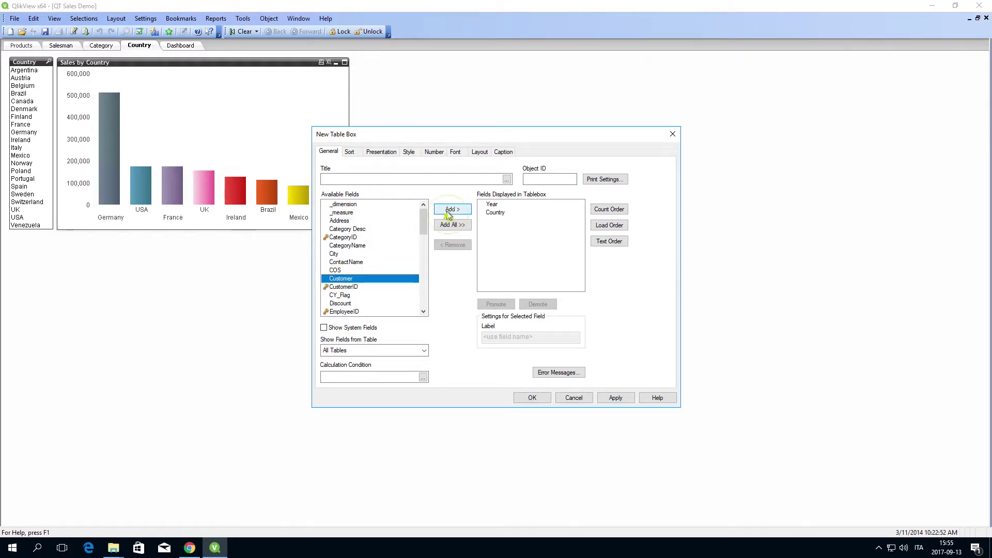
Title the table box 'Year and Country tablebox', move Country above Year, and save
click(496, 214)
click(356, 177)
text(Year and Country tablebox)
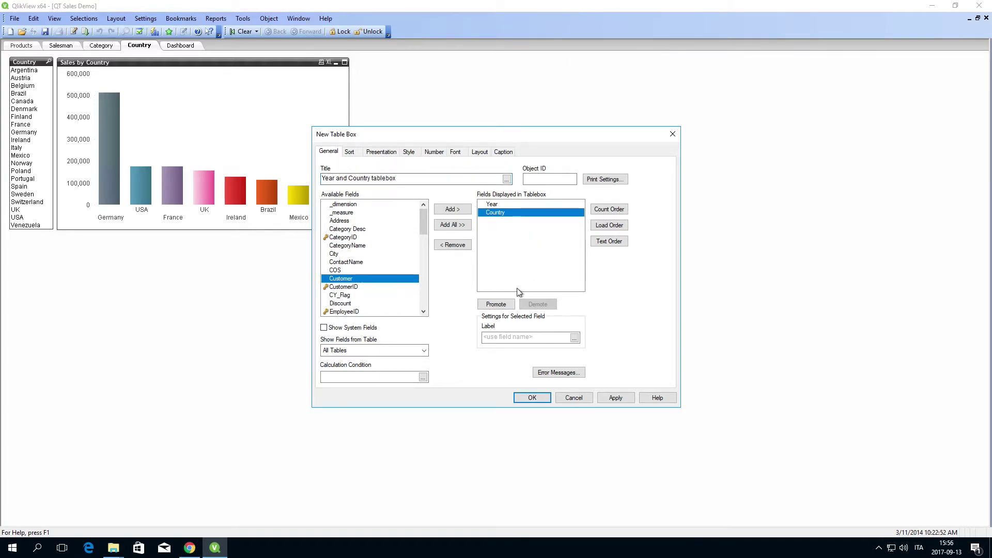
click(496, 305)
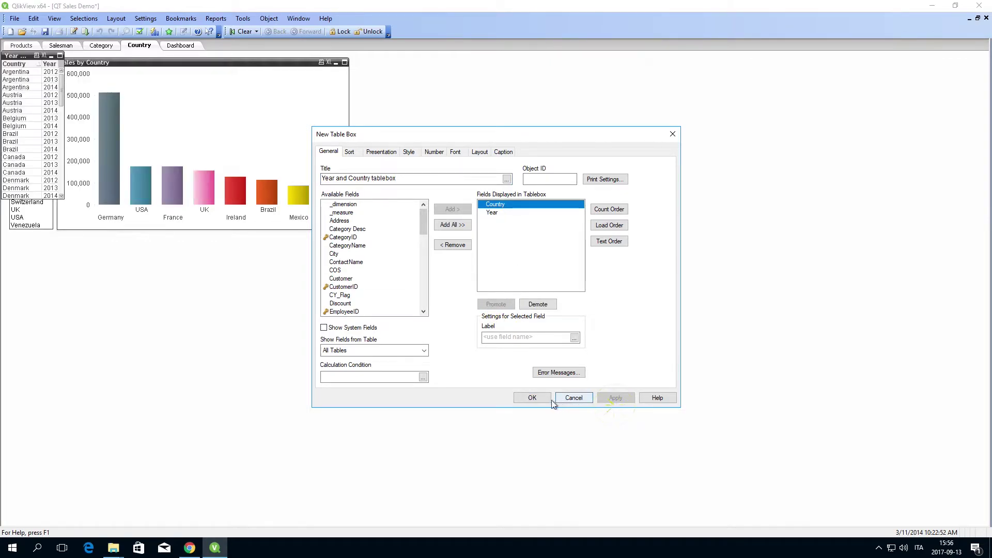
click(532, 398)
click(45, 32)
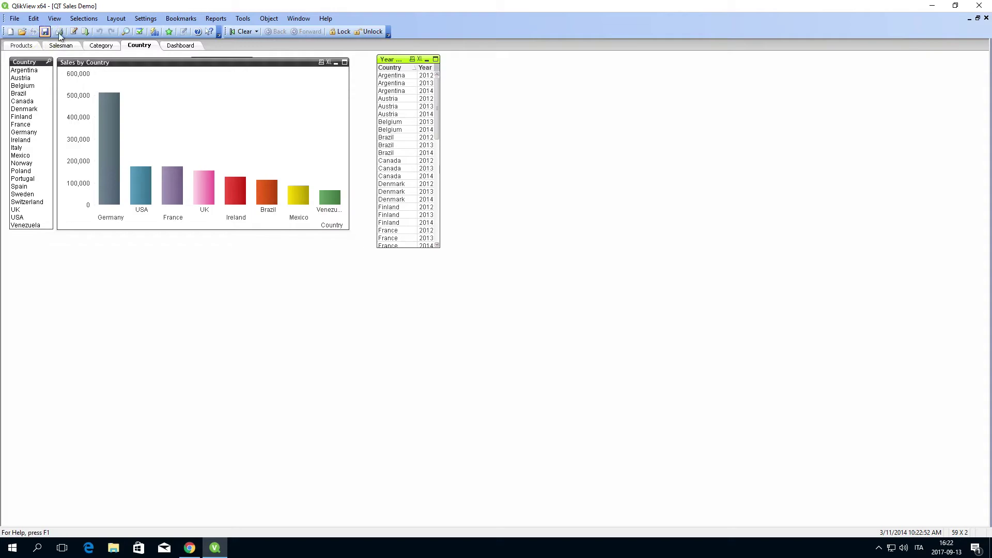
Reload the metadata of the QlikView Sales Demo connection in NPrinting
click(189, 548)
click(332, 49)
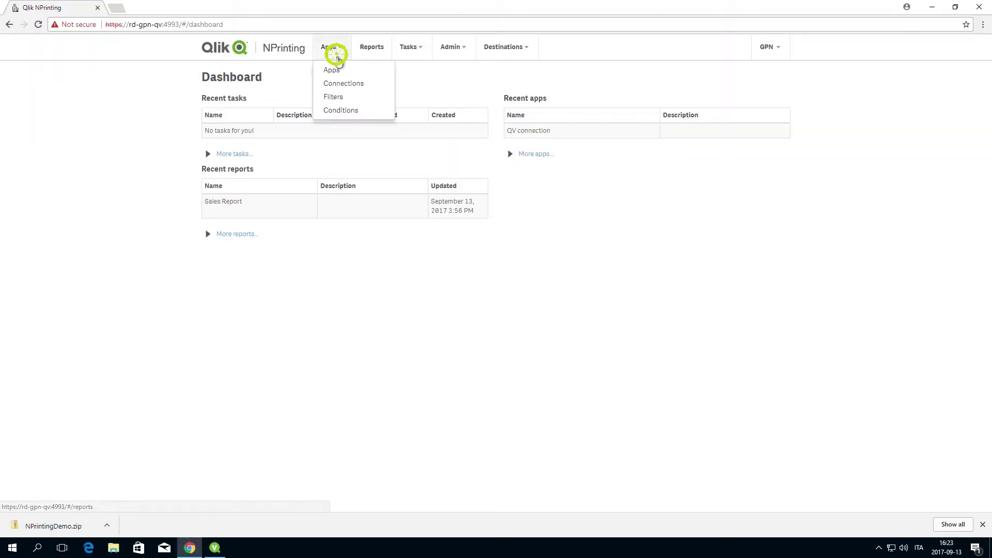
click(343, 86)
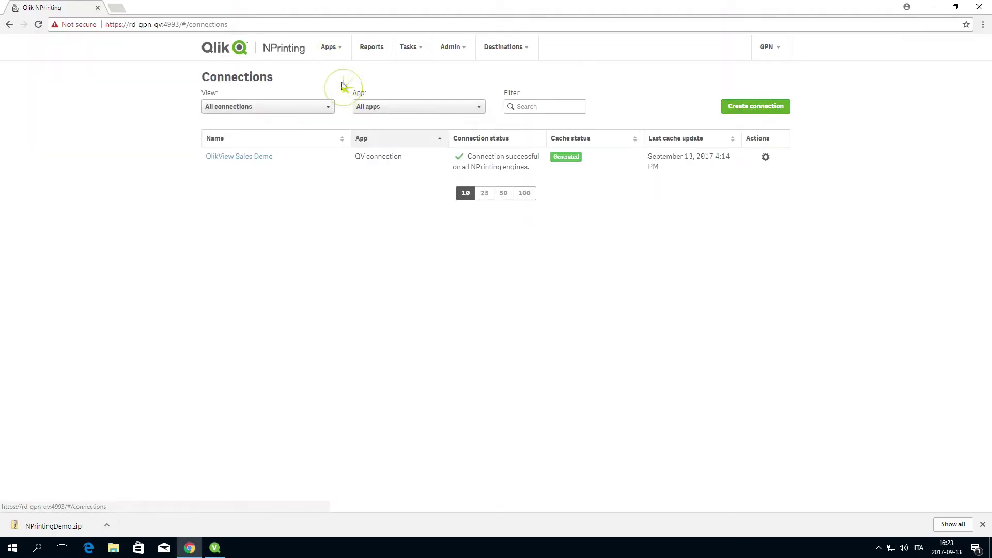
click(764, 160)
click(747, 203)
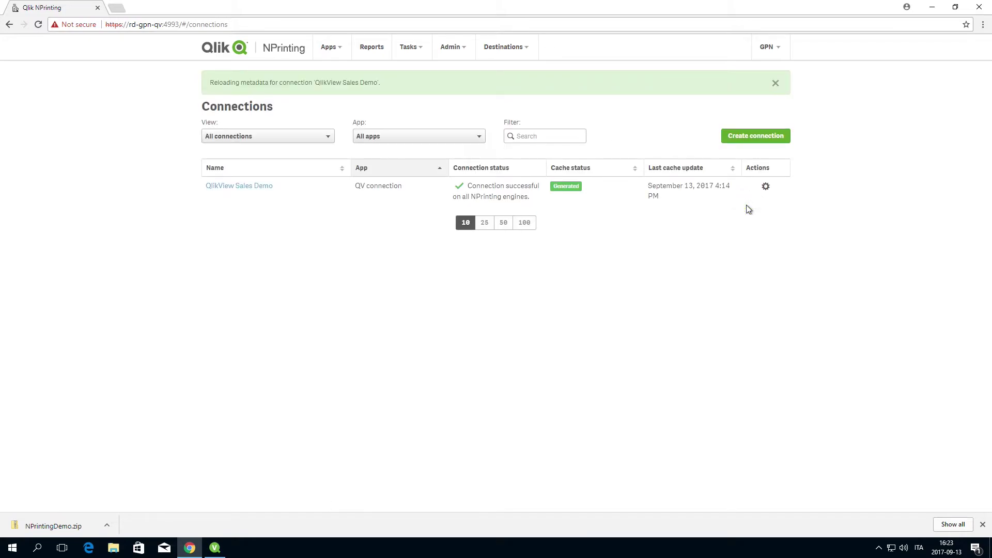
click(775, 86)
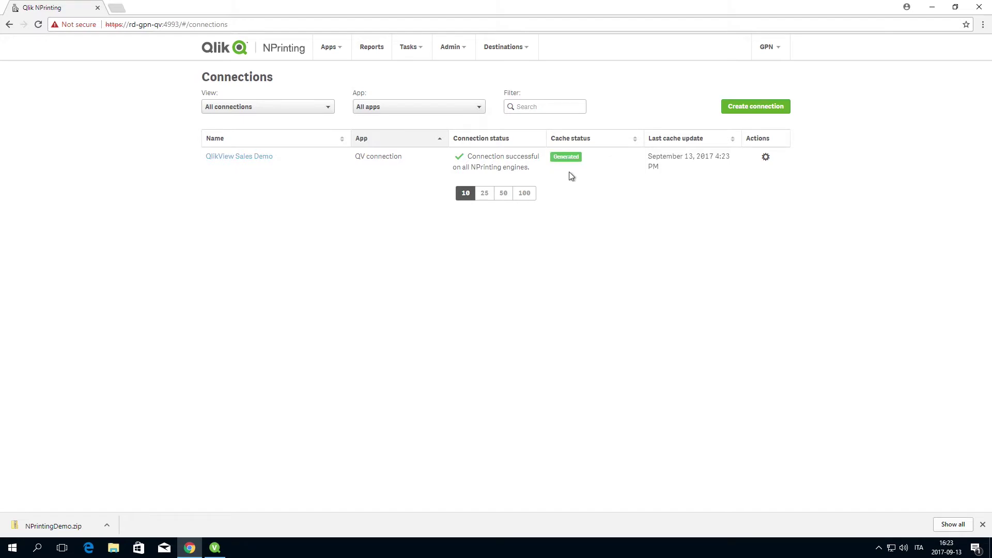
Open the Sales Report and launch its template editor
click(370, 47)
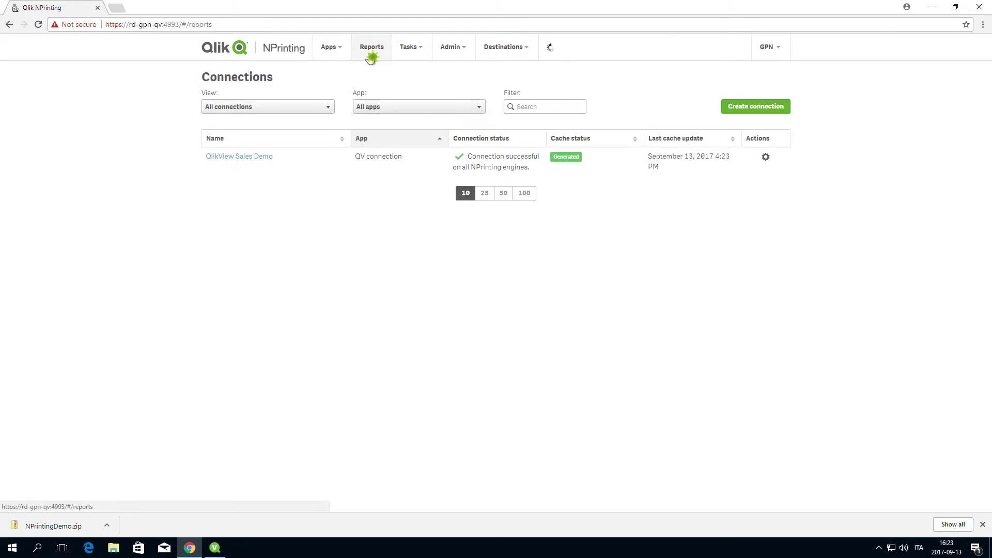
click(233, 157)
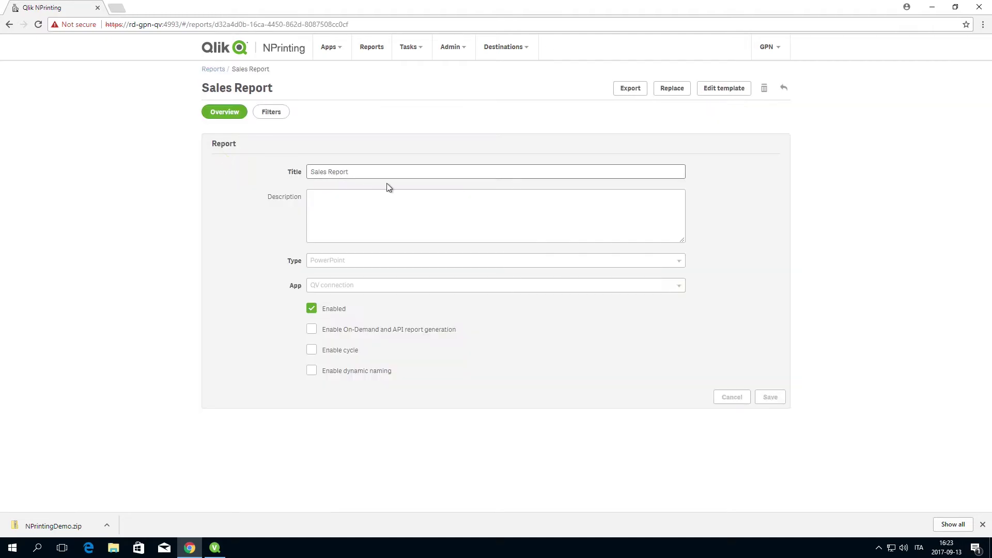
click(705, 89)
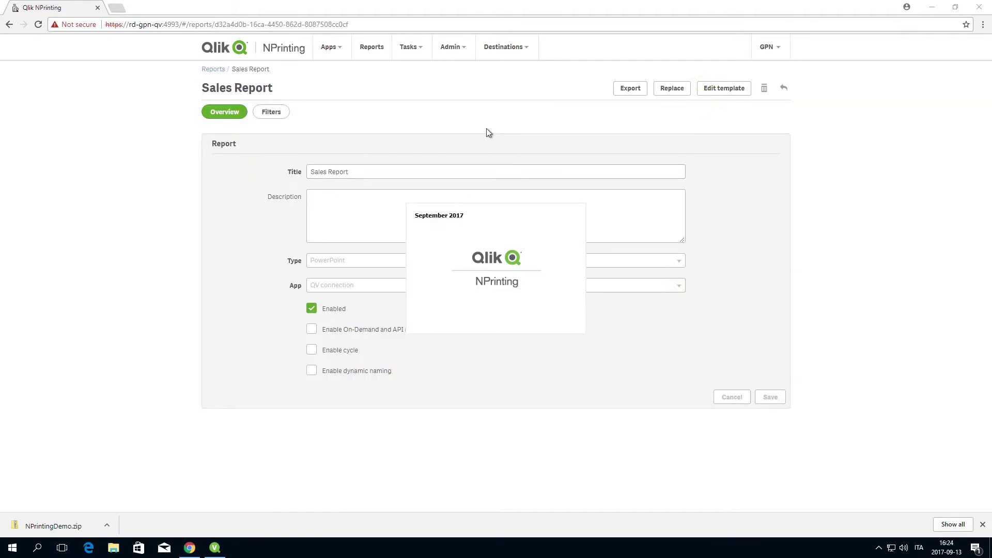
Maximize the editor and add Year and Country tablebox (TB02) as a page level
click(686, 90)
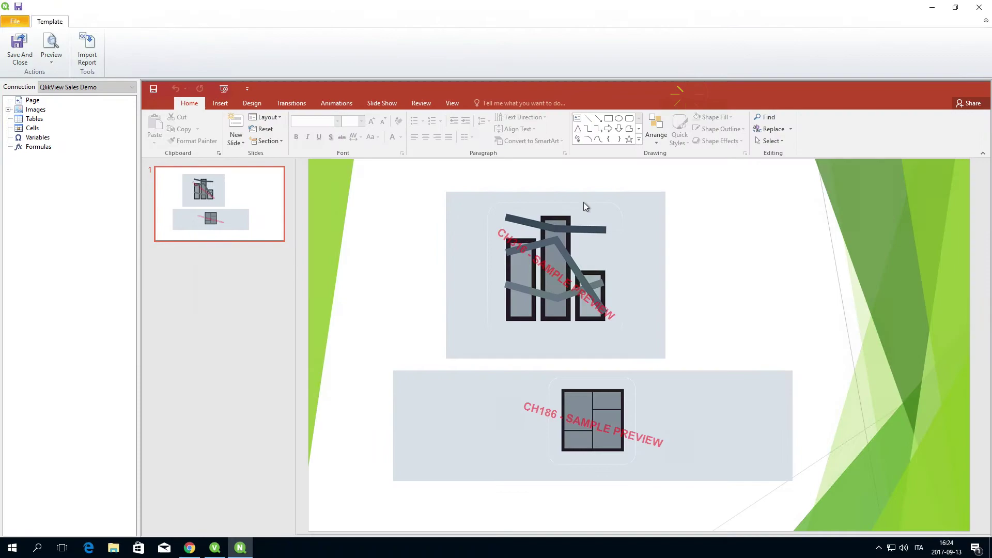
right_click(23, 105)
click(62, 104)
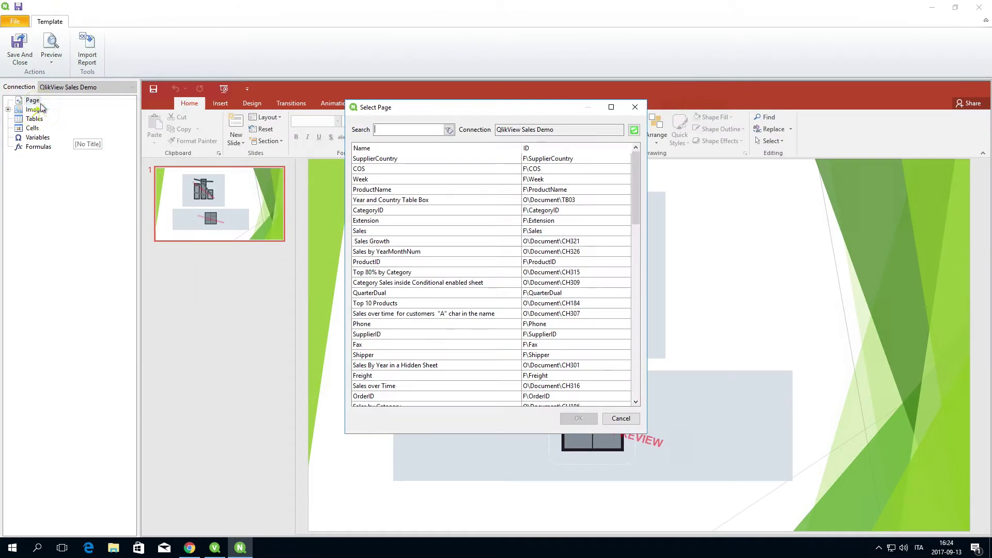
text(ta)
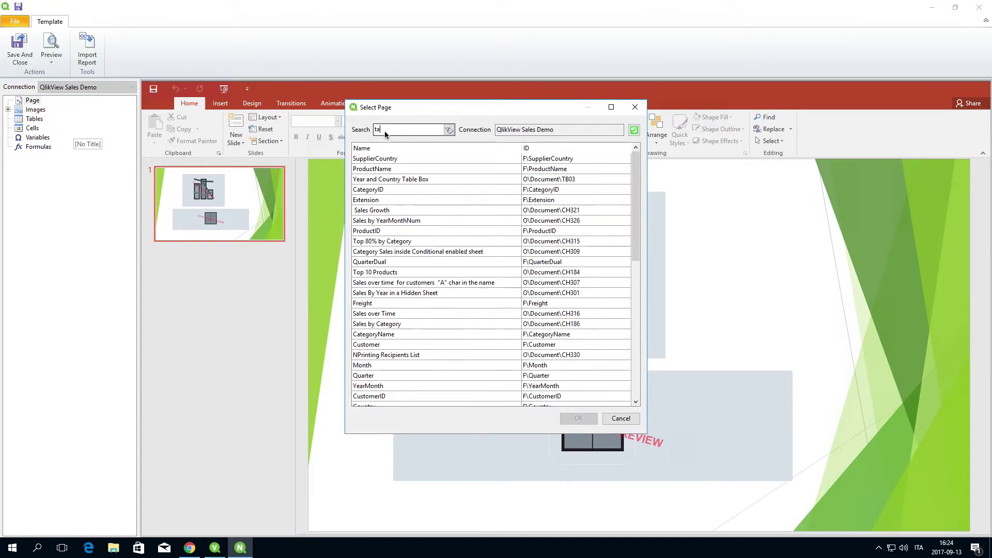
text(b)
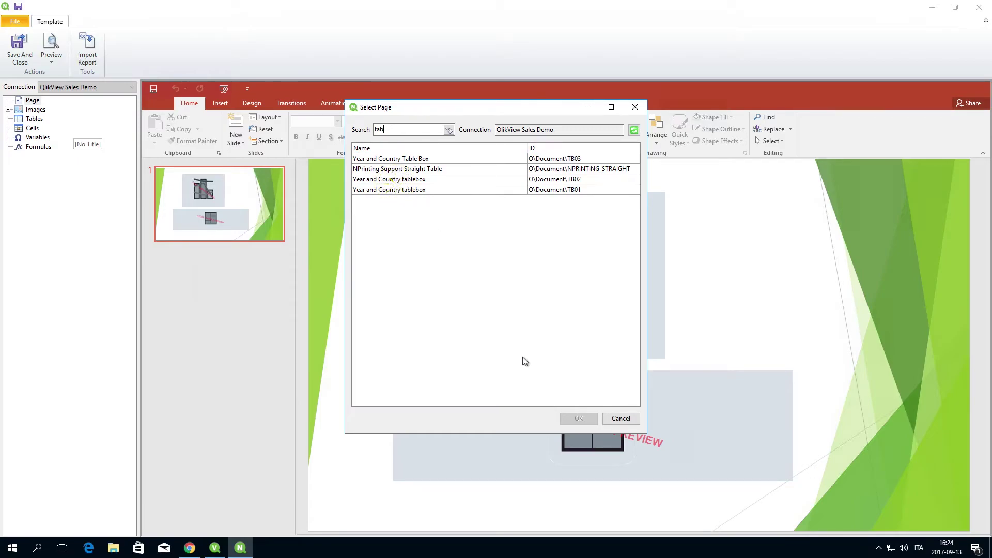
click(395, 179)
click(578, 418)
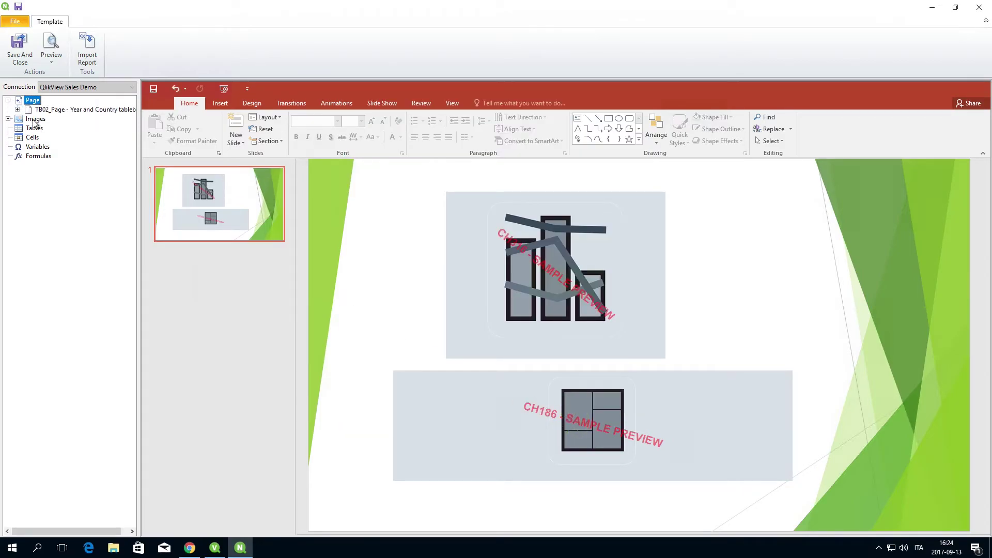
Expand the page's Country and Year fields and move both charts lower
click(17, 110)
click(518, 451)
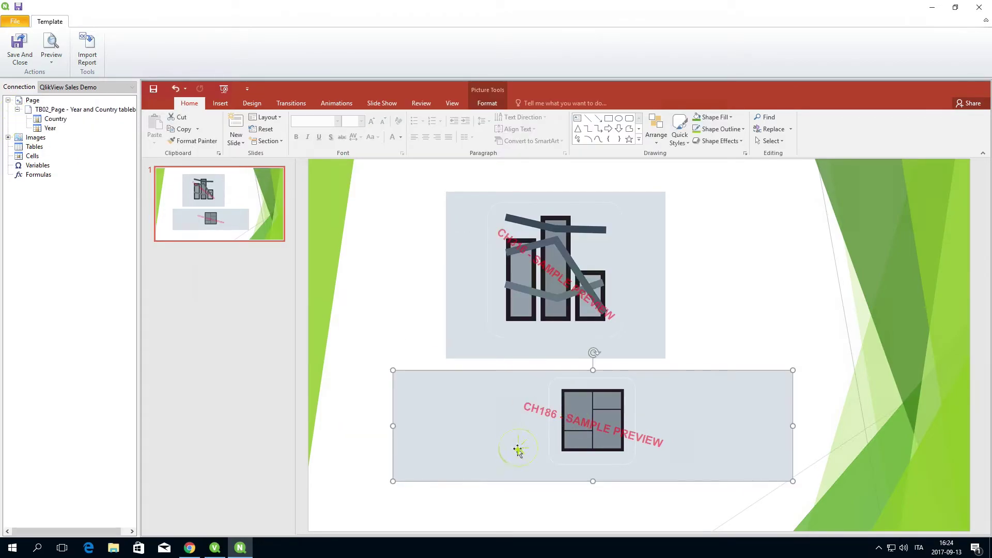
drag(518, 451, 519, 485)
drag(525, 343, 546, 379)
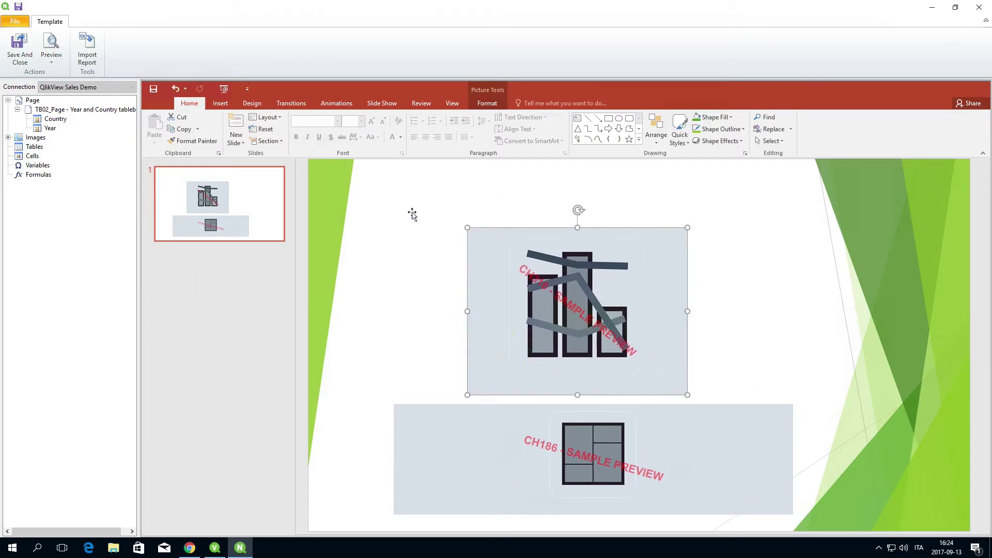
Insert a text box above the top chart reading 'Sales for' plus the Country field
click(221, 104)
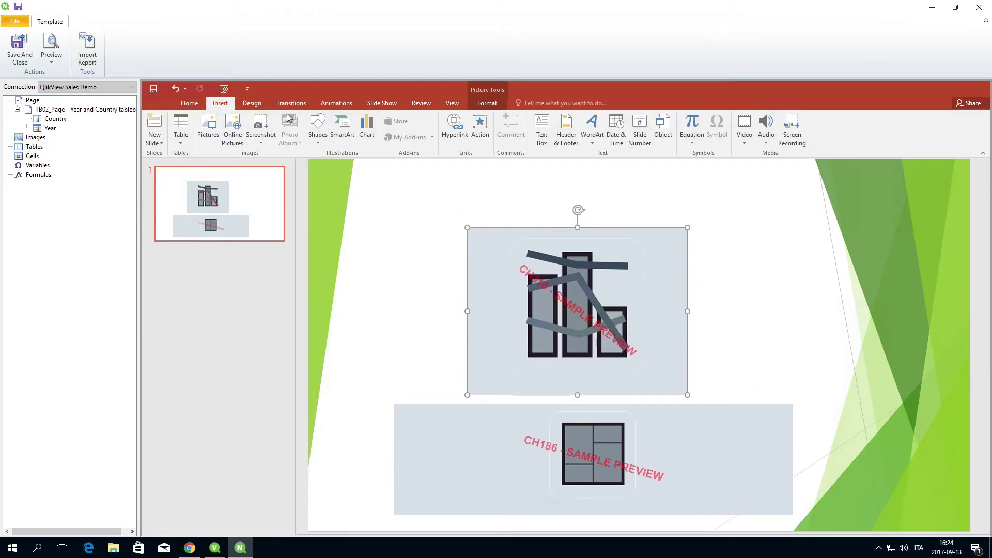
click(542, 126)
click(530, 193)
text(Sa)
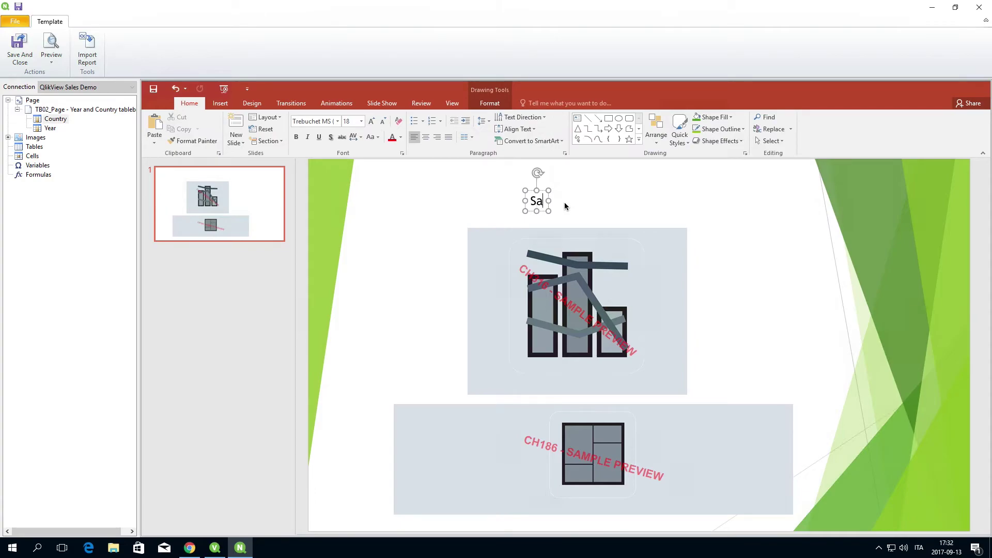
text(les for)
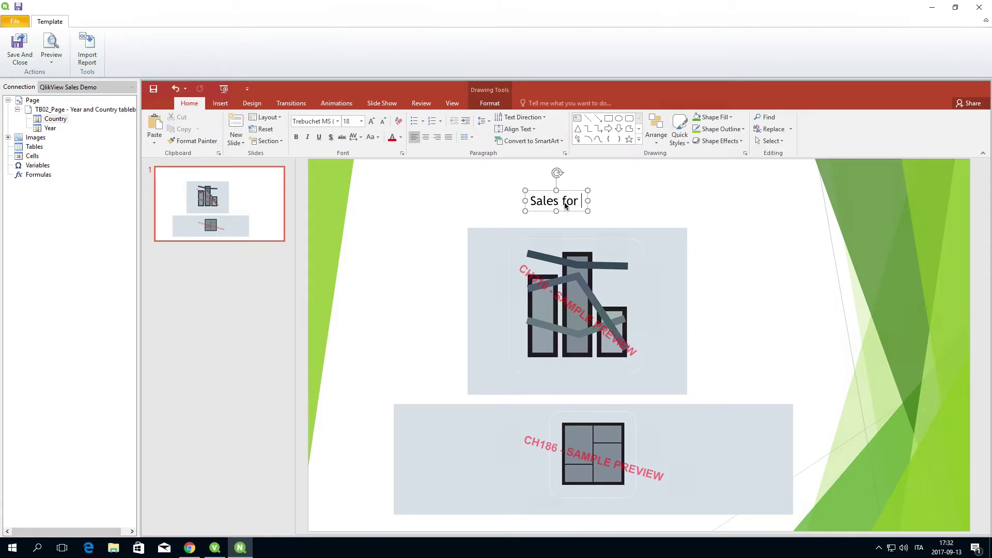
drag(62, 122, 440, 159)
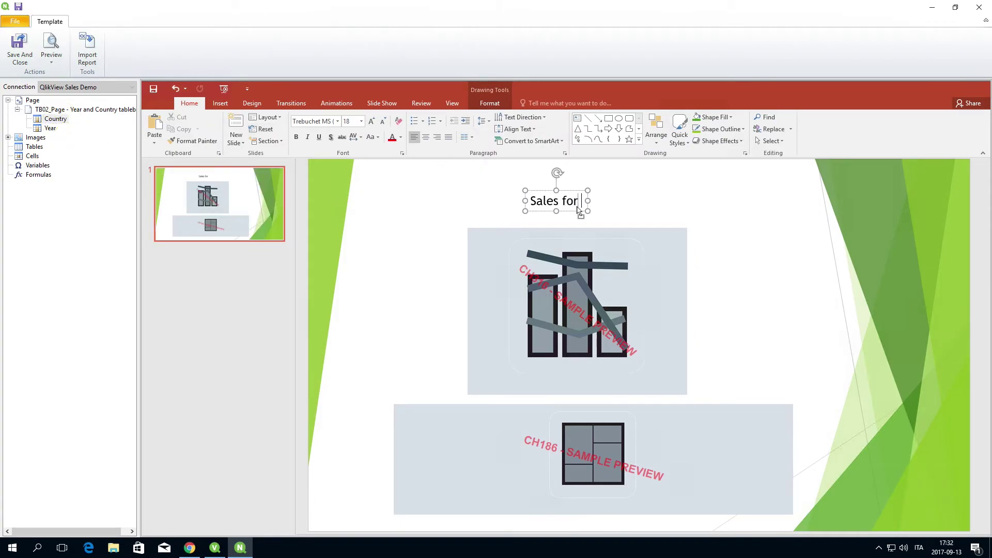
drag(585, 208, 675, 199)
text(in)
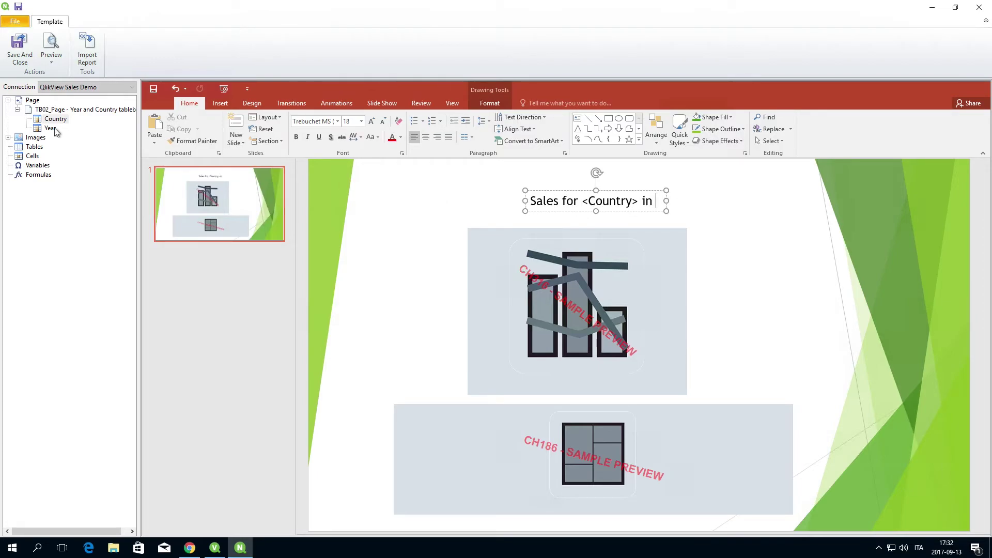
Add the Year field after 'in', make the title bold 24 pt, and centre it
drag(57, 133, 526, 193)
drag(665, 209, 676, 216)
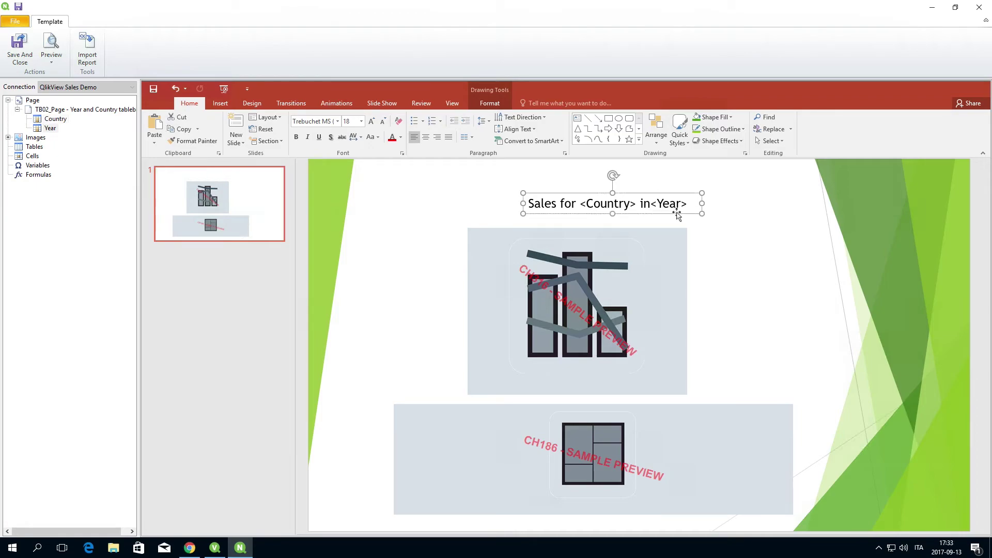
click(296, 136)
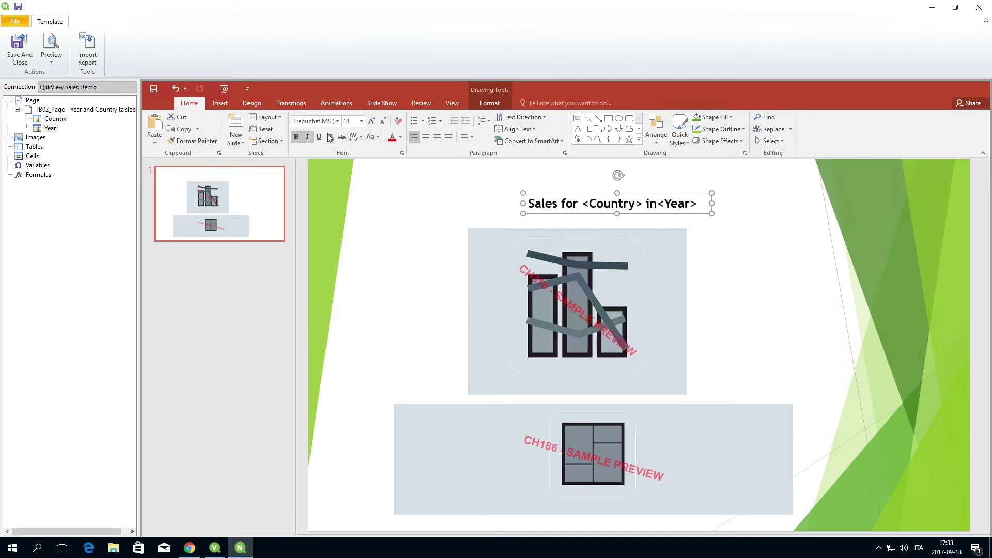
click(371, 121)
click(371, 121)
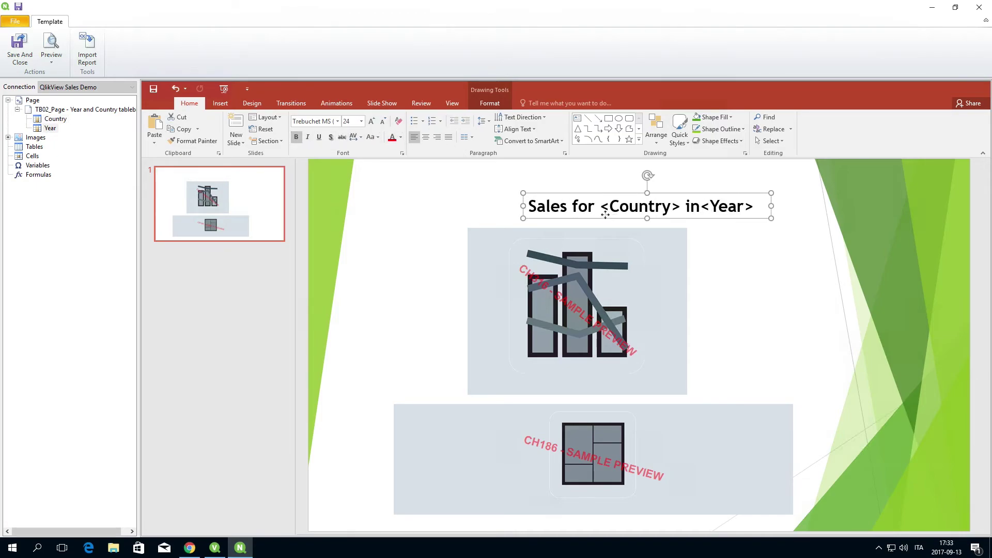
drag(605, 215, 546, 200)
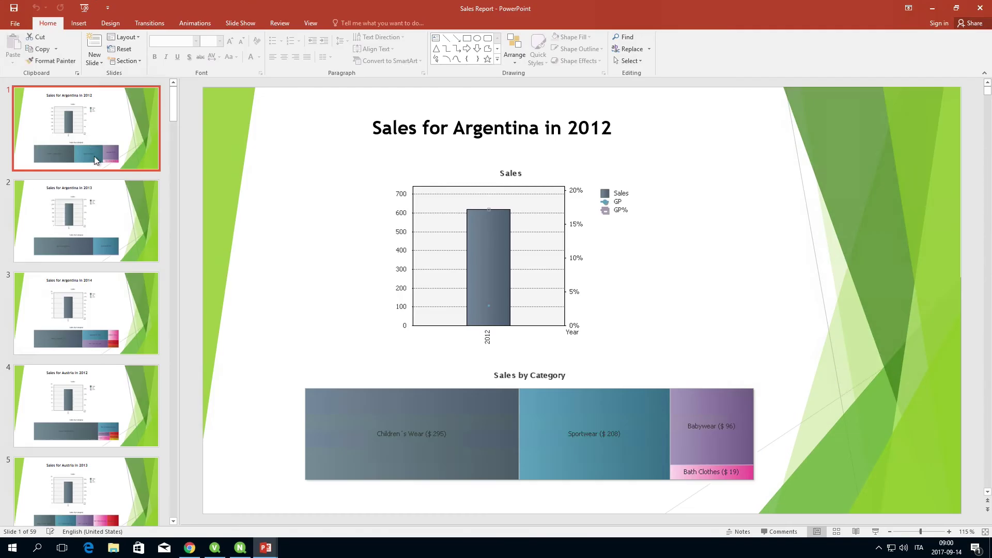
View the Argentina 2014, Austria 2012 and 2013, slide 21, and France 2013 slides
click(109, 298)
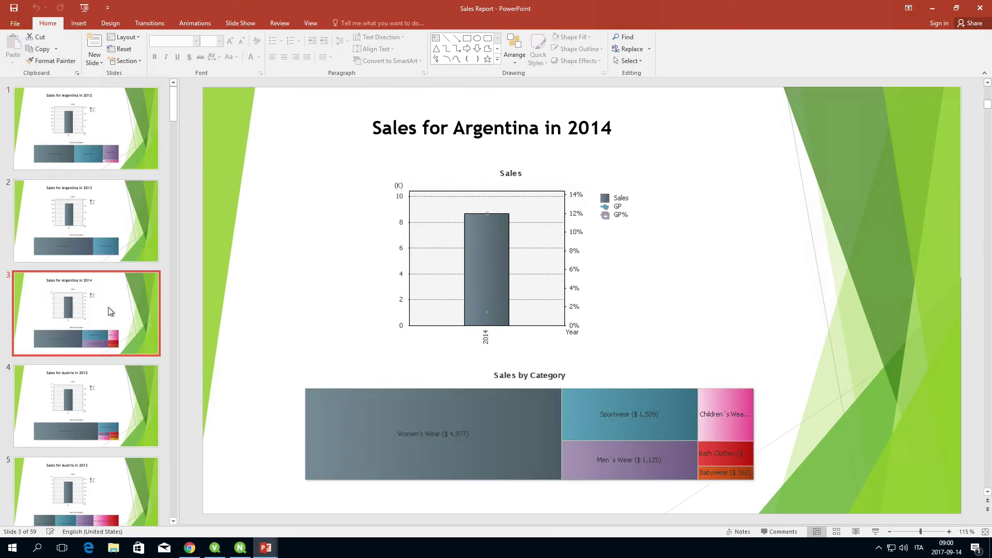
click(101, 408)
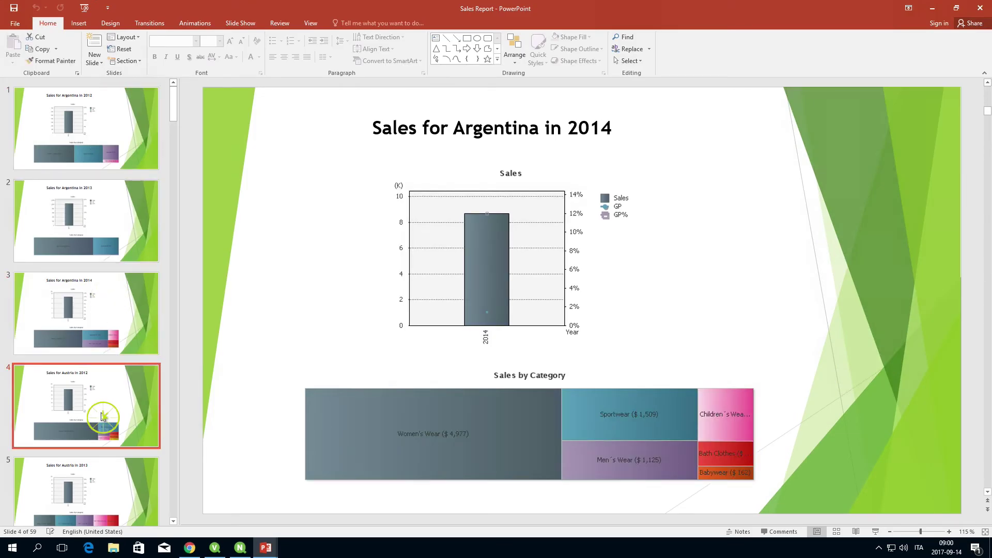
click(100, 462)
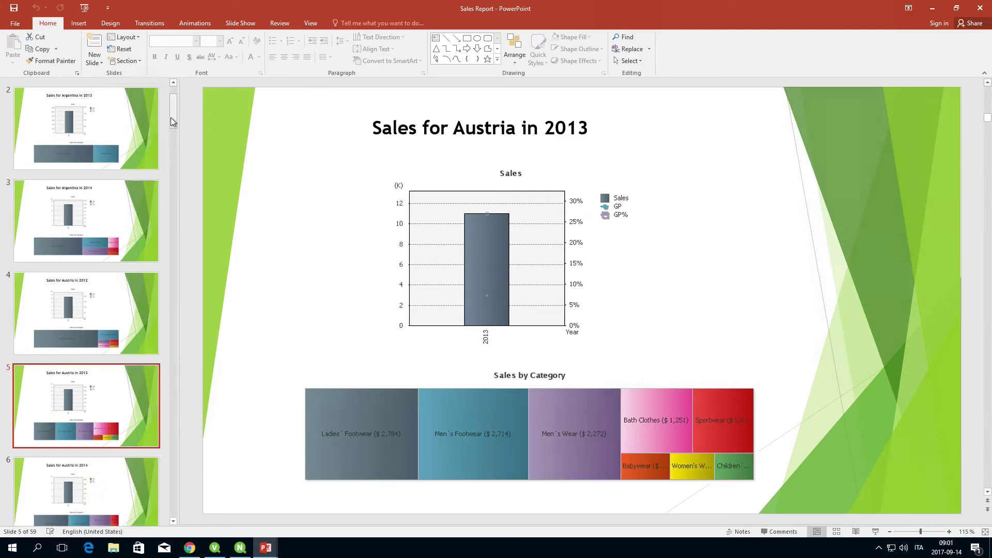
drag(173, 121, 174, 251)
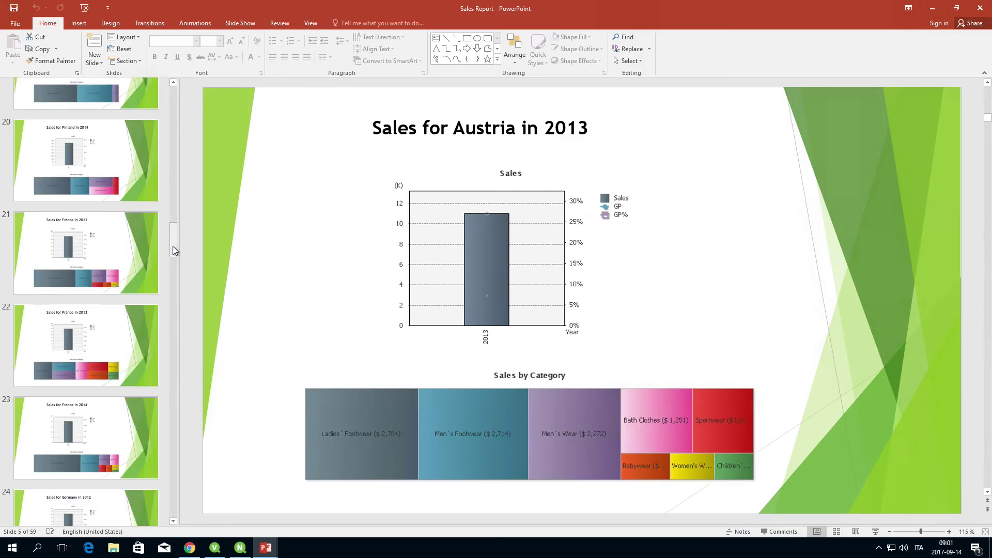
click(136, 259)
click(155, 315)
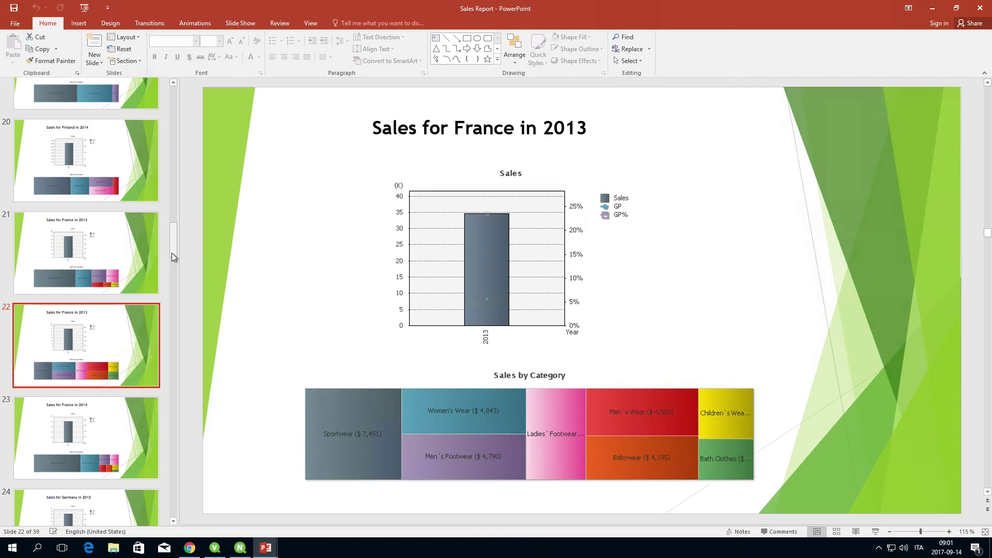